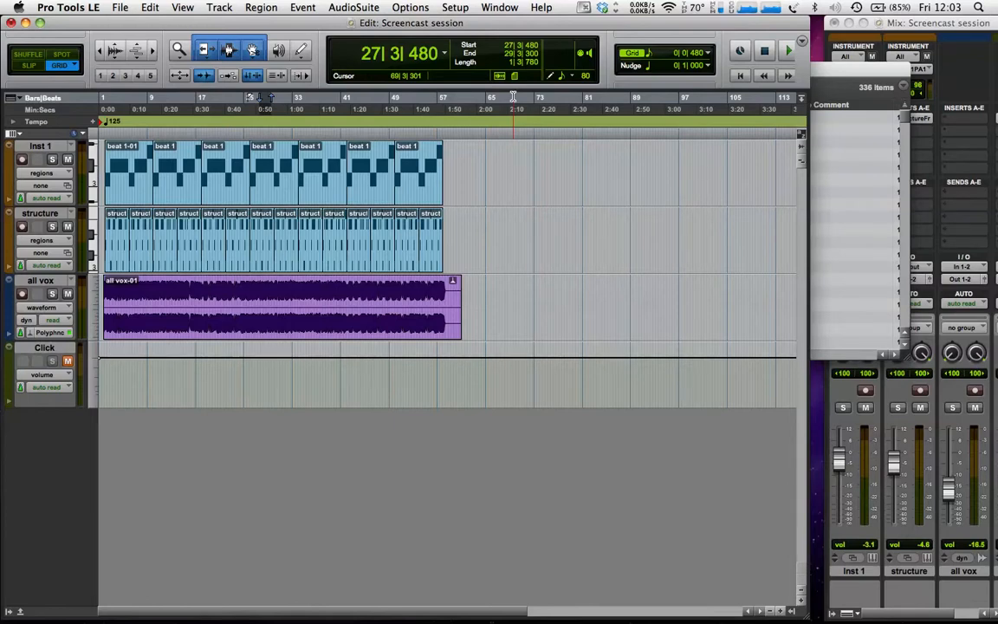
- Open the Workspace browser, and close it to bring the Loops folder browser to the front
left_click(507, 7)
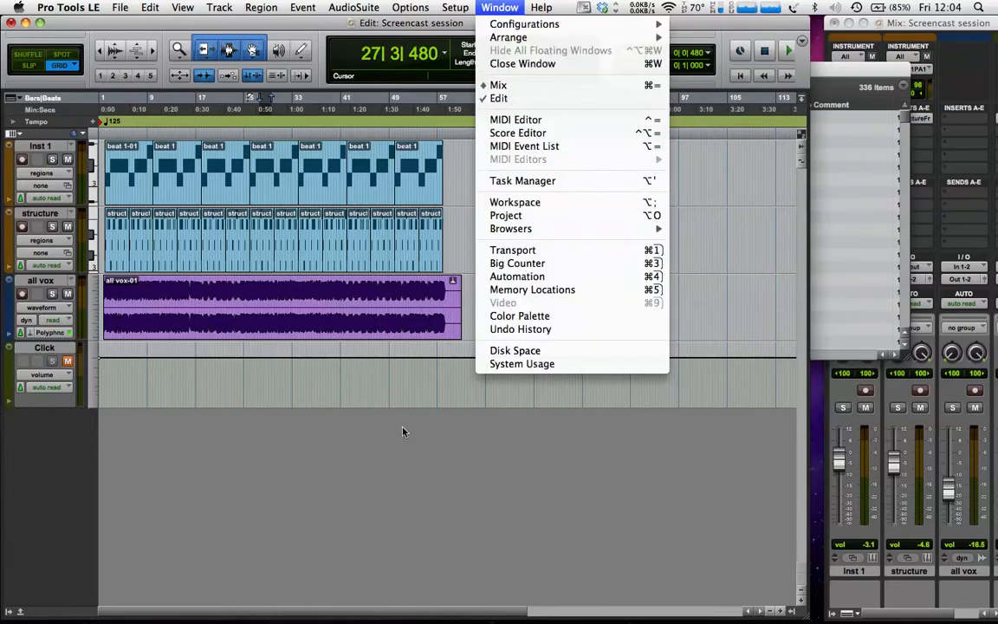
left_click(400, 457)
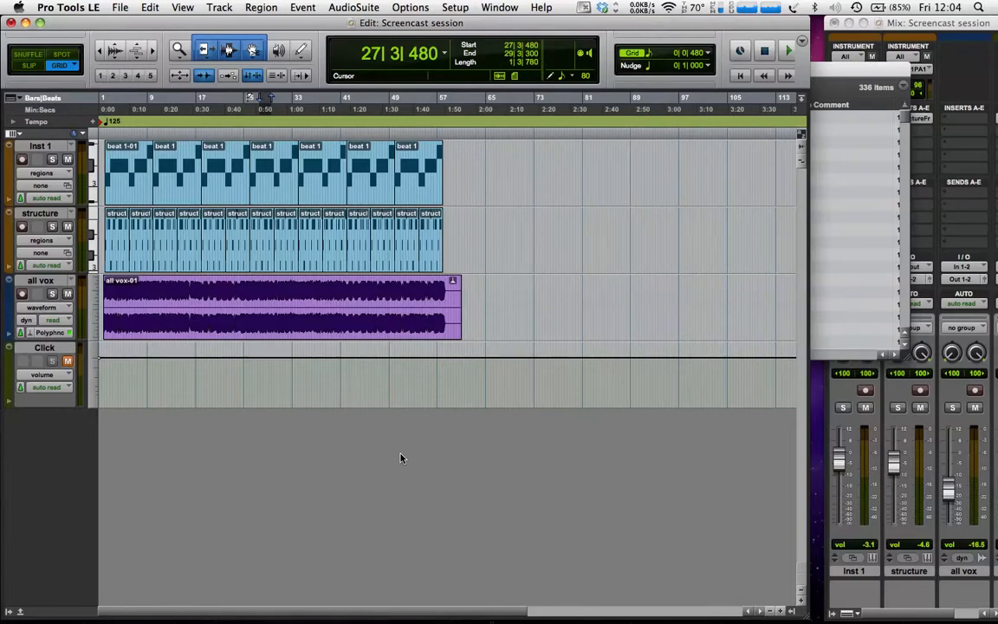
key("alt+semicolon")
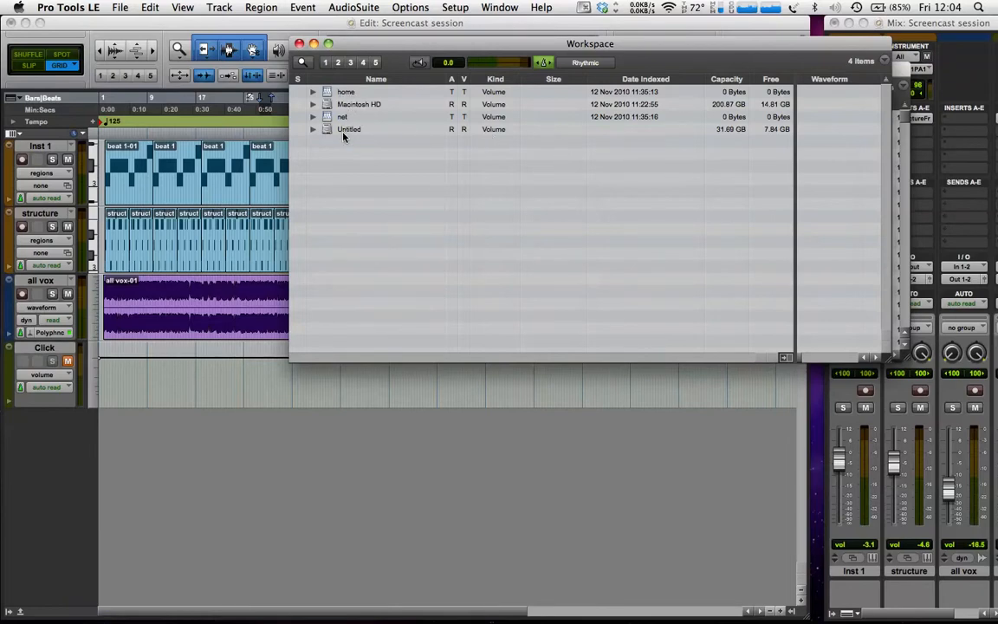
left_click(299, 43)
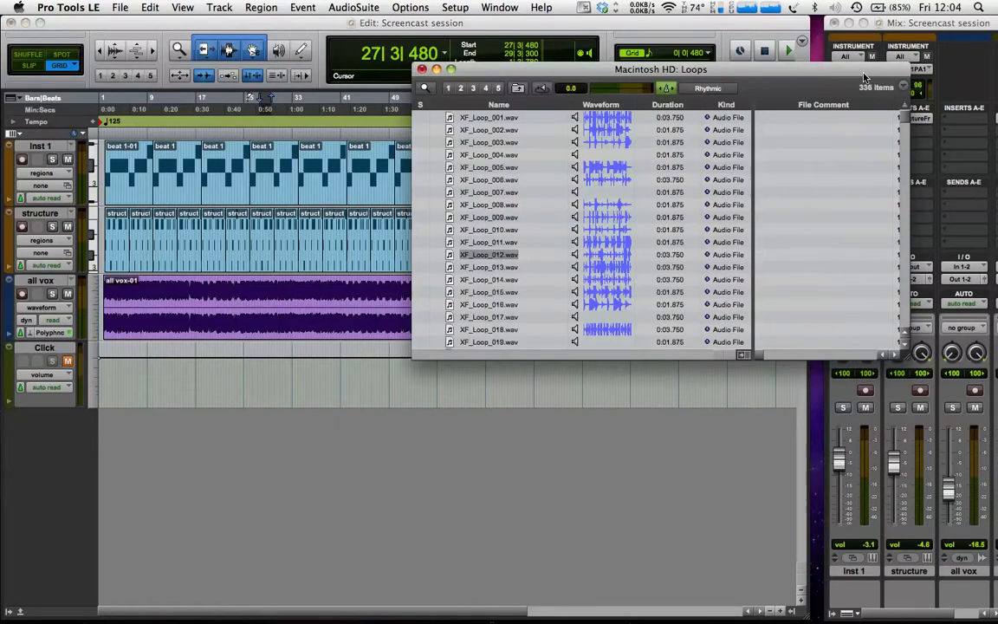
- Move the Loops browser over the Edit window and keep its Elastic Audio preview mode set to Rhythmic
left_click_drag(843, 69, 656, 137)
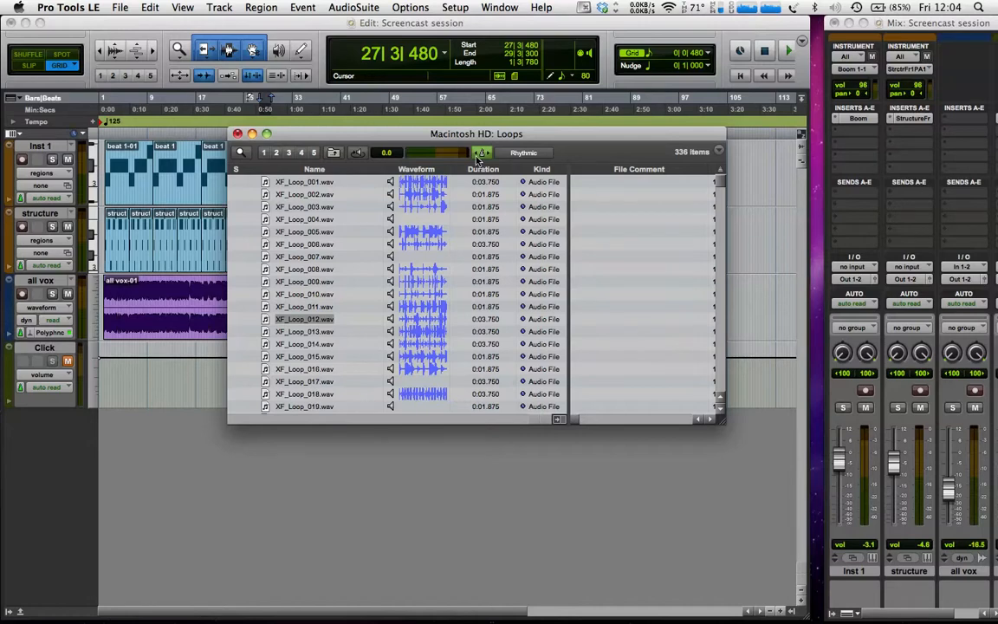
left_click(525, 156)
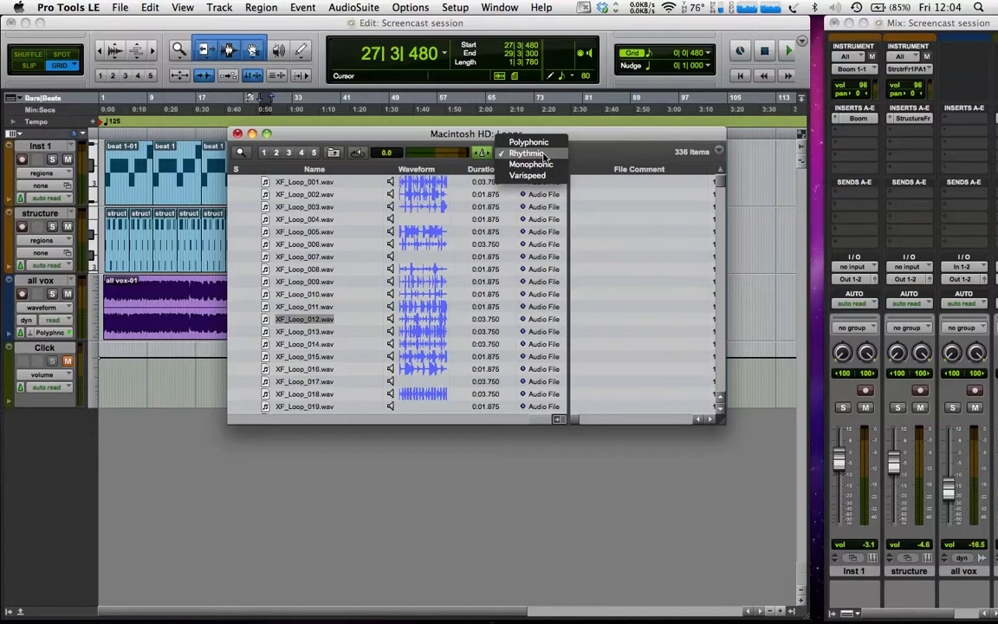
left_click(544, 154)
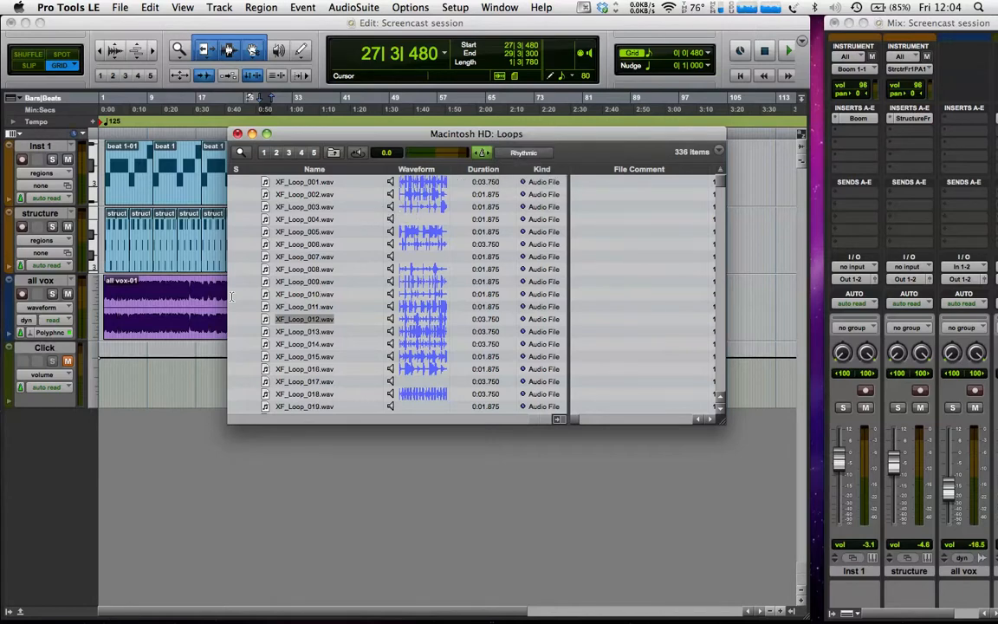
- Stop the current playback and play the session from the start of bar 15
key("space")
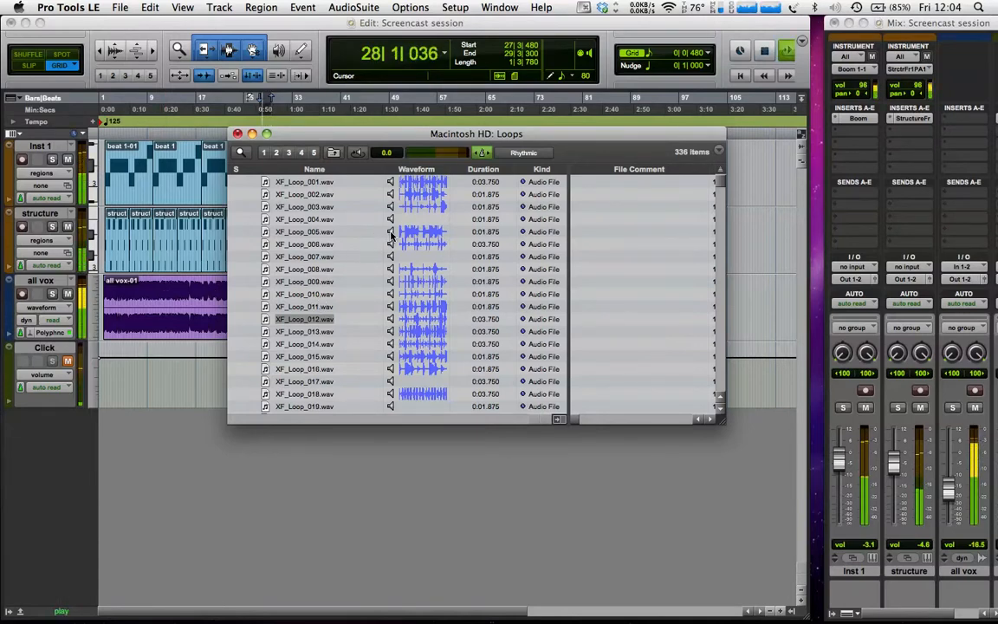
key("space")
left_click(184, 120)
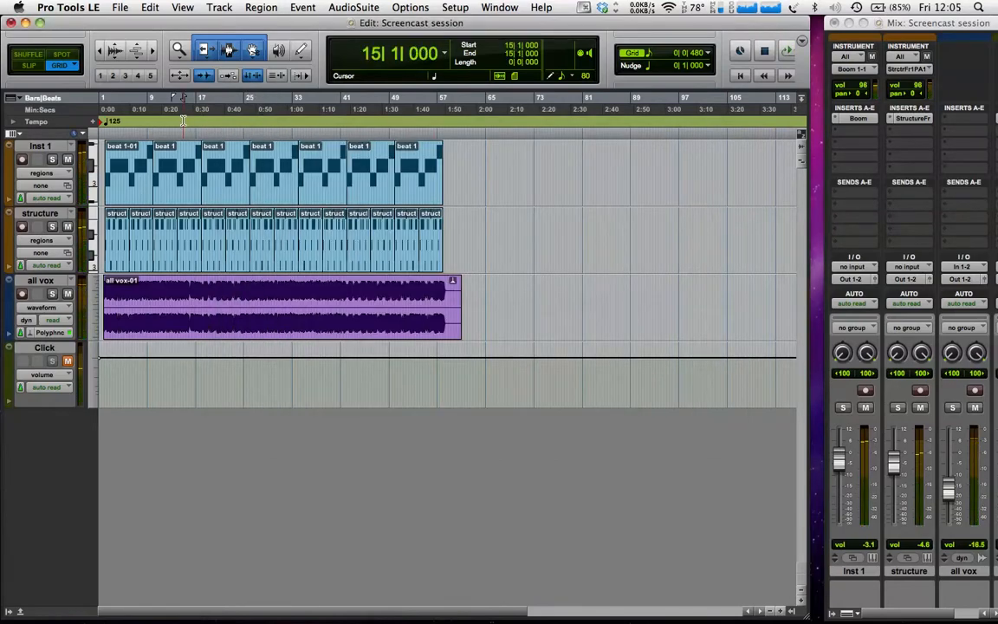
key("space")
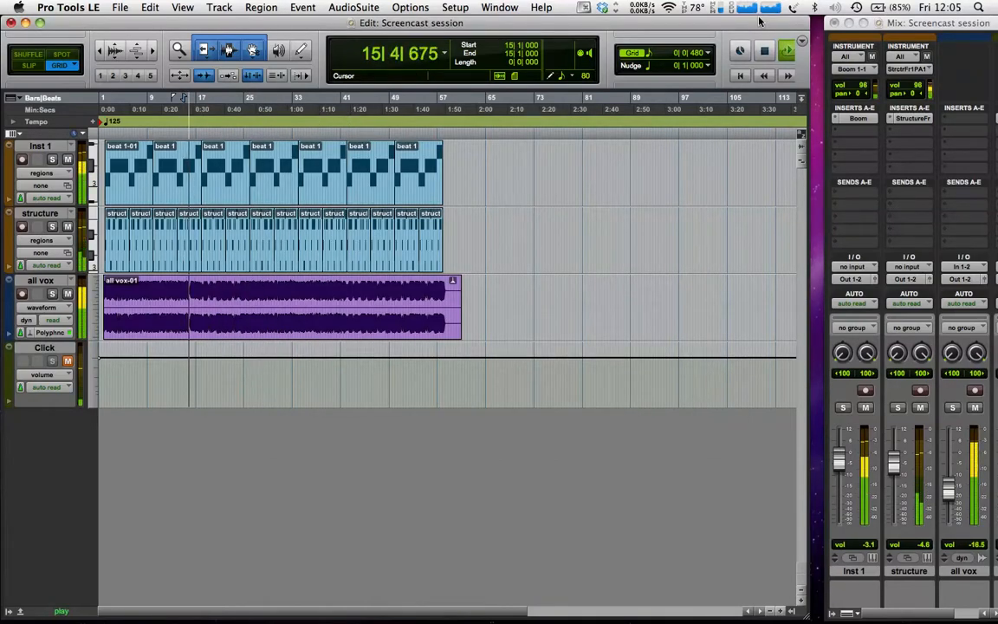
- Arrange the Edit window and the Loops browser so the track area and the loop list are both visible
left_click_drag(760, 21, 640, 31)
left_click(706, 143)
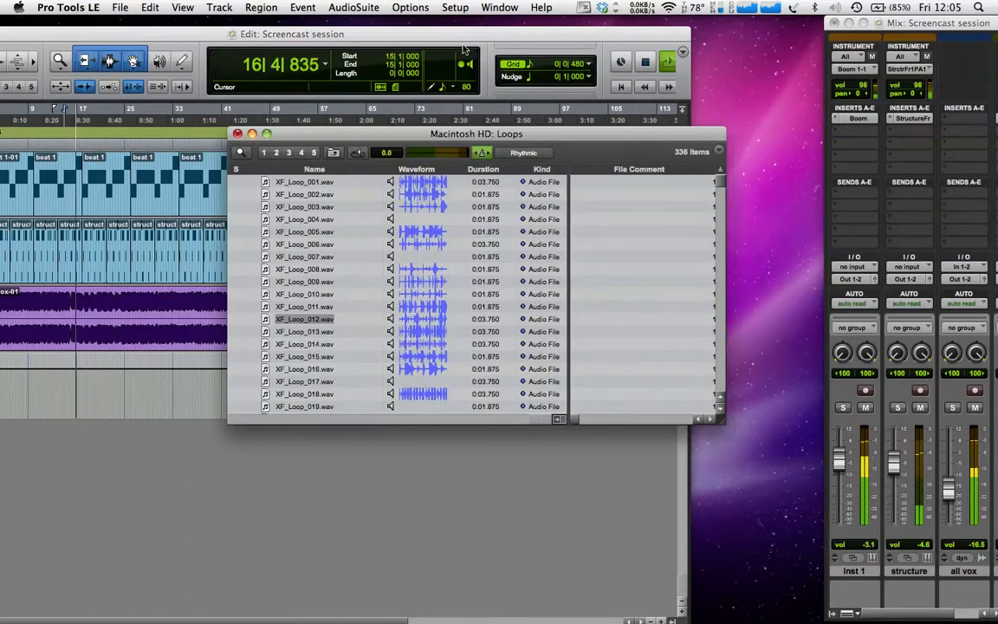
left_click_drag(527, 136, 764, 116)
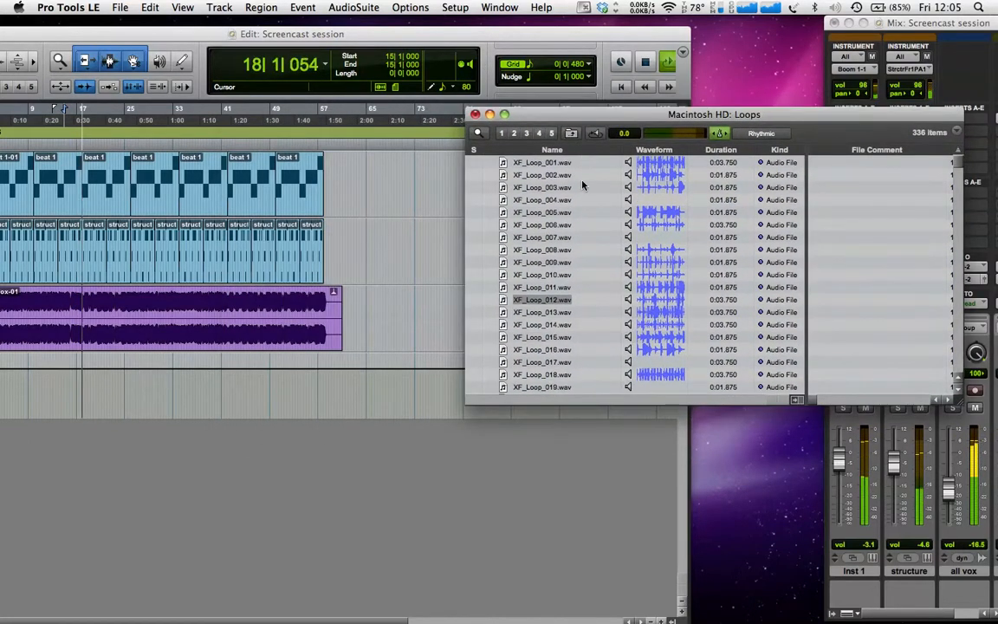
- Audition XF_Loop_010.wav, XF_Loop_011.wav and XF_Loop_016.wav against the playing session, and stop playback
left_click(630, 274)
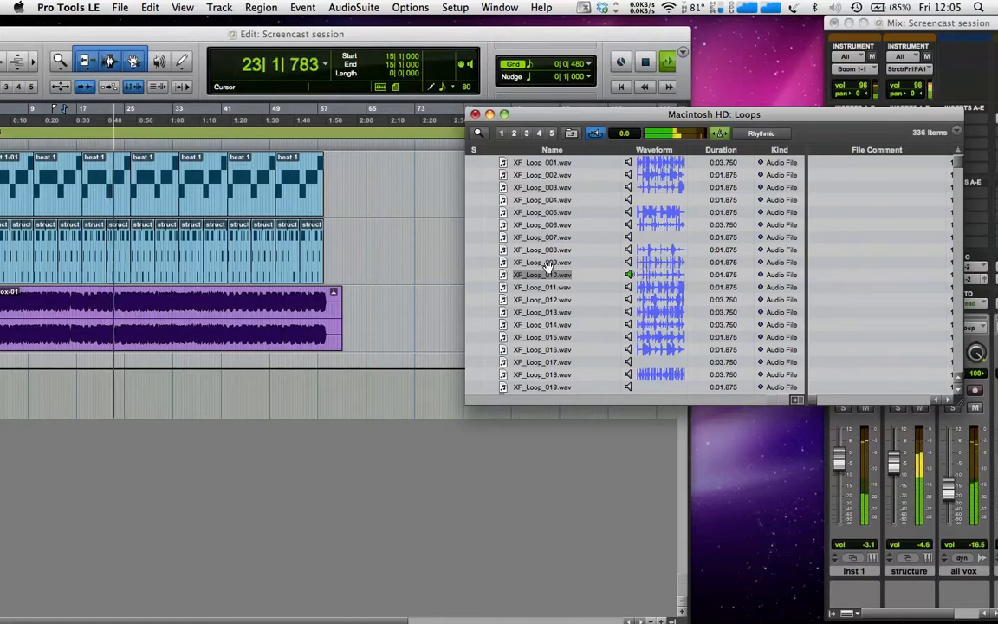
left_click(628, 287)
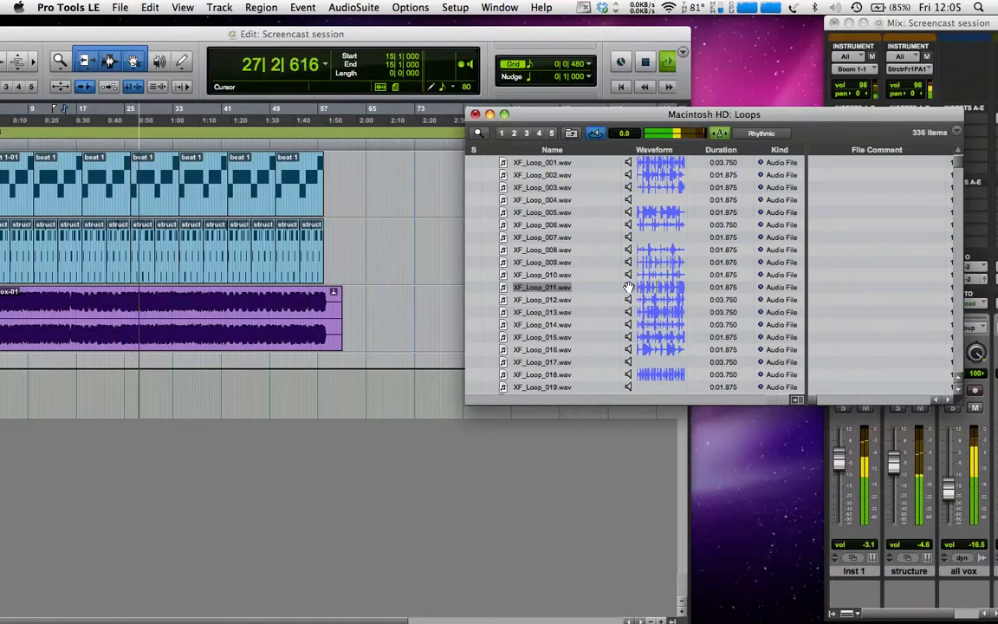
left_click(574, 350)
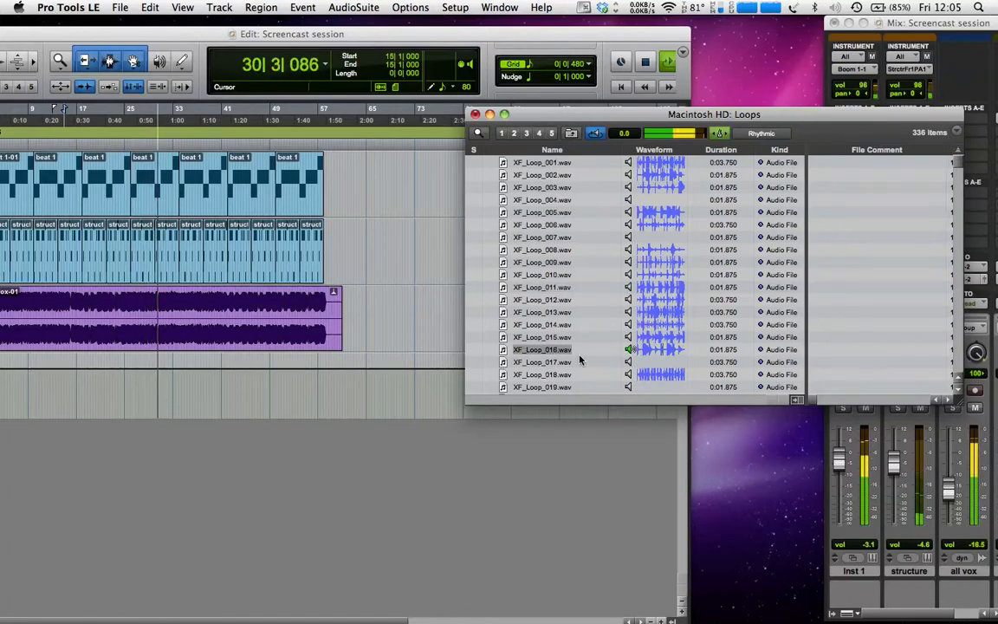
scroll(580, 300, "down", 5)
scroll(580, 301, "up", 3)
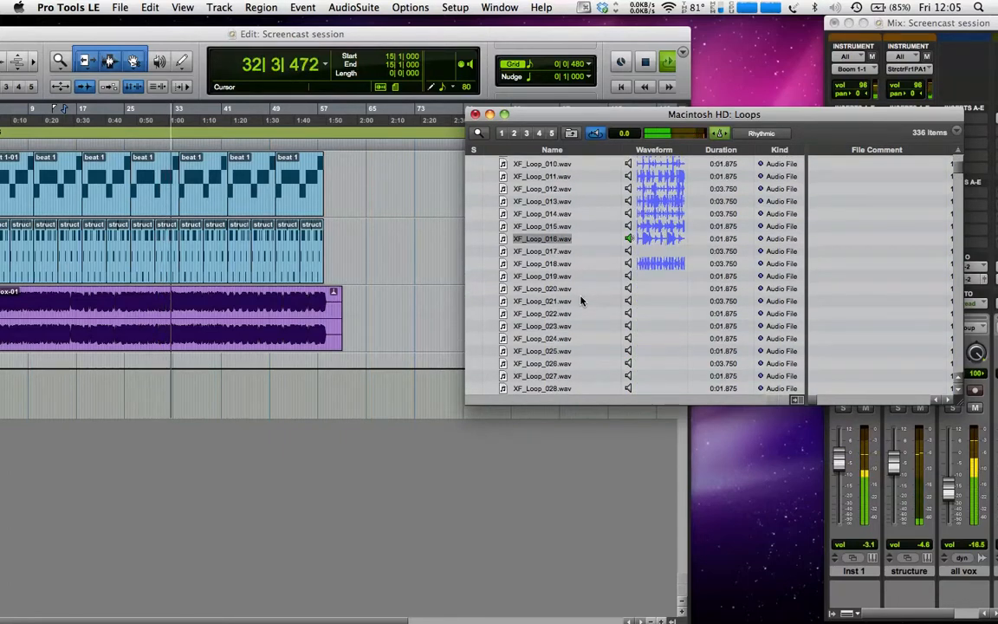
key("space")
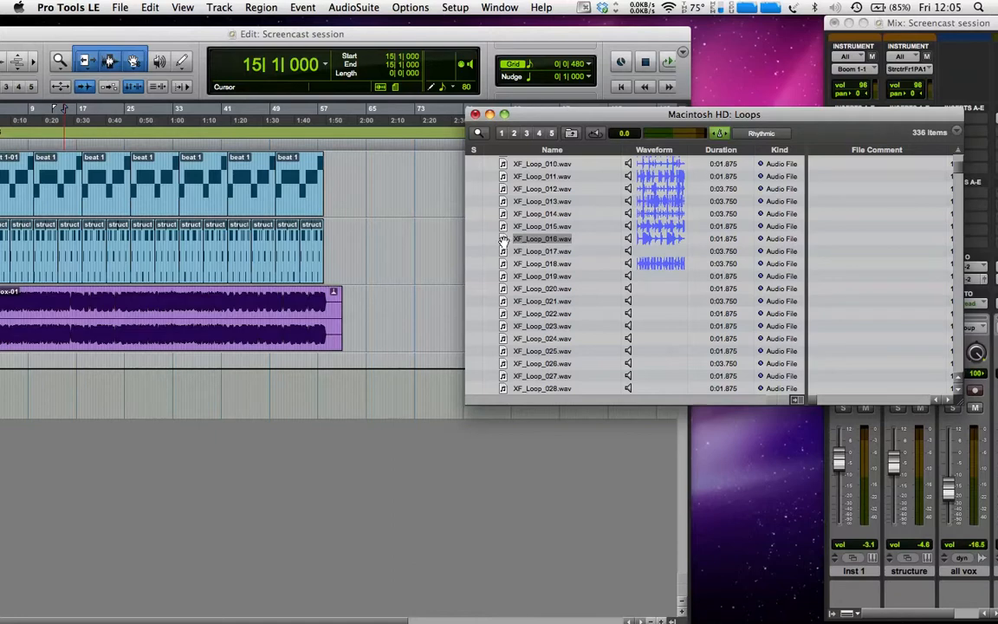
- Add XF_Loop_016.wav as a new track below the Click track and bring the whole Edit window back into view
left_click_drag(504, 242, 307, 490)
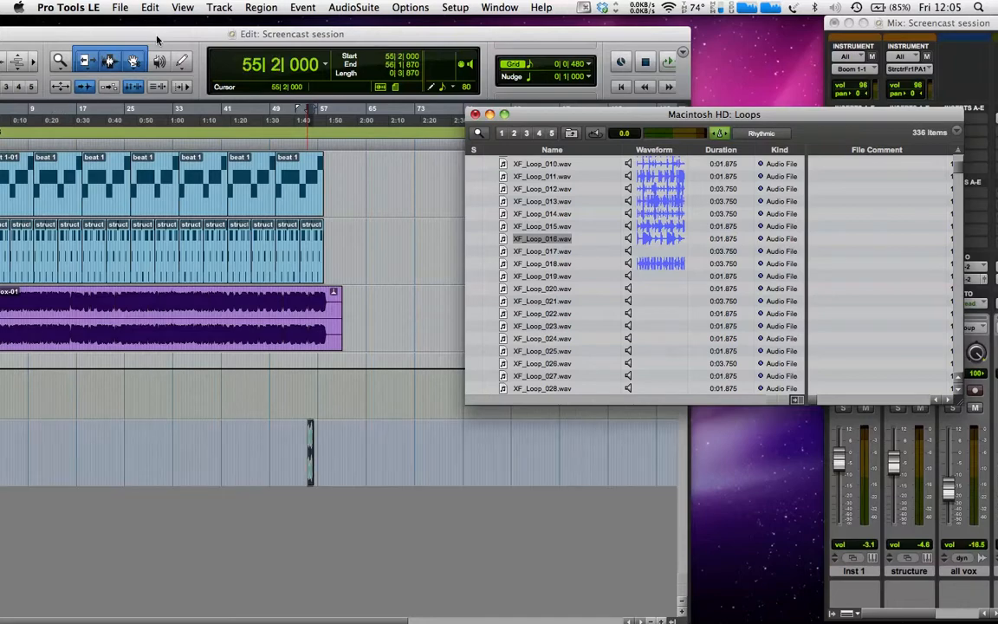
left_click_drag(157, 40, 279, 8)
- Move the XF_Loop_016 region to the start of bar 54 and play it from there
key("super+bracketright")
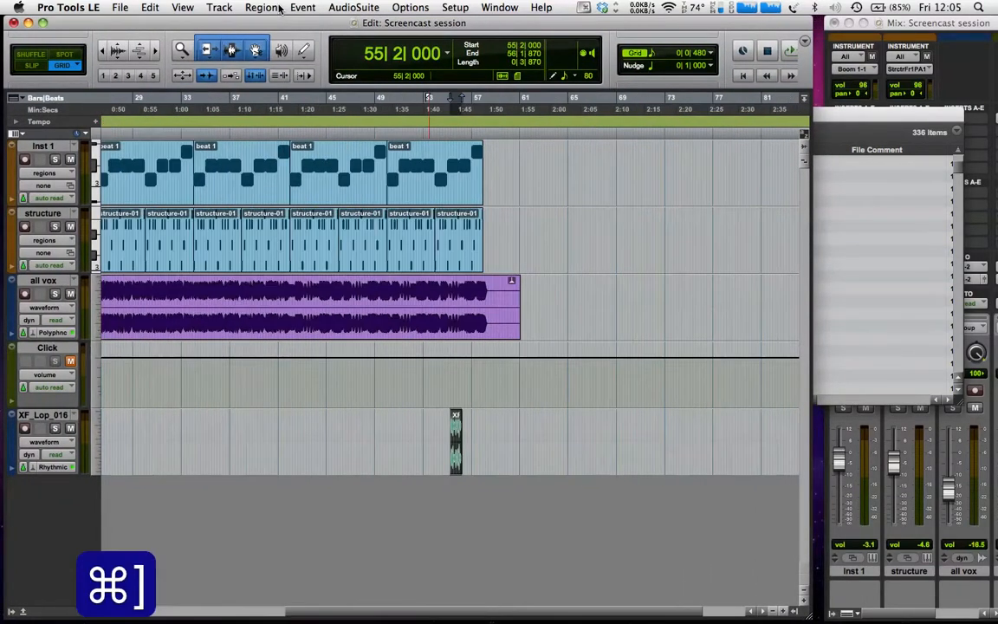
key("super+bracketright")
key("super+bracketright")
key("super+bracketright")
key("super+bracketright")
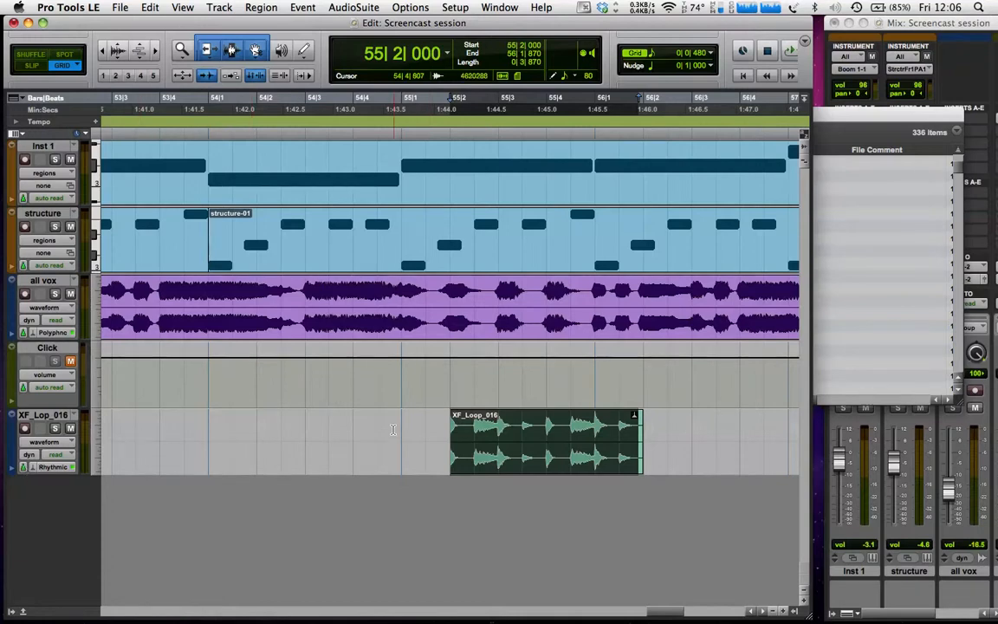
left_click(575, 458)
left_click_drag(577, 459, 534, 458)
key("space")
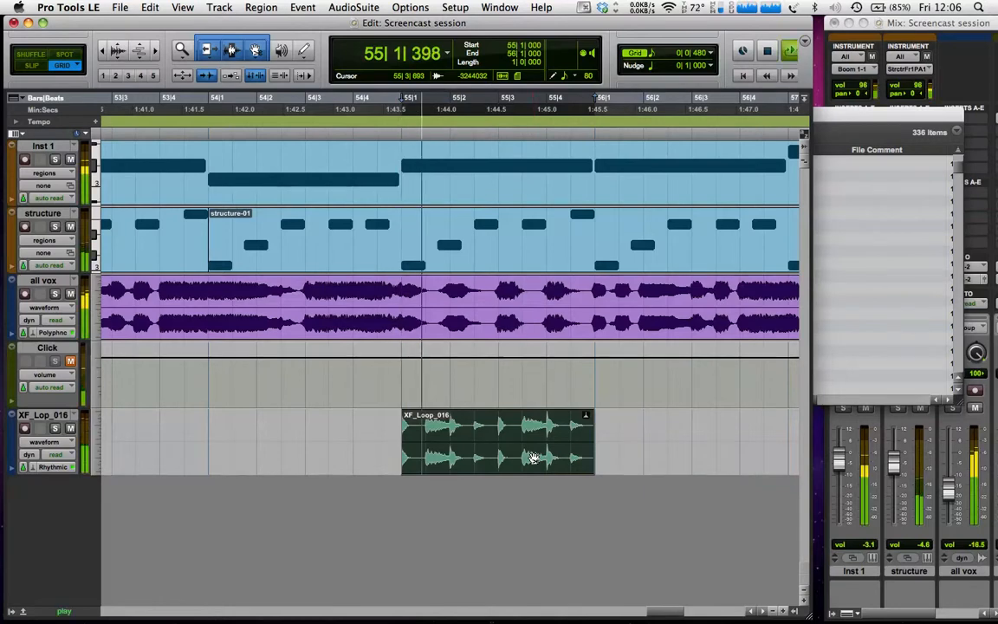
key("space")
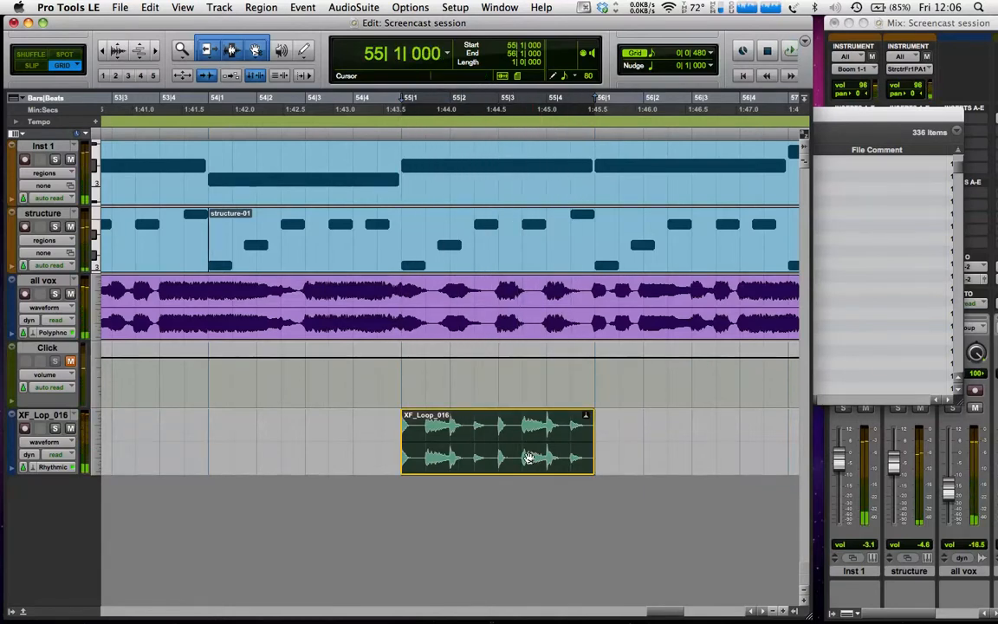
left_click_drag(534, 457, 332, 433)
key("space")
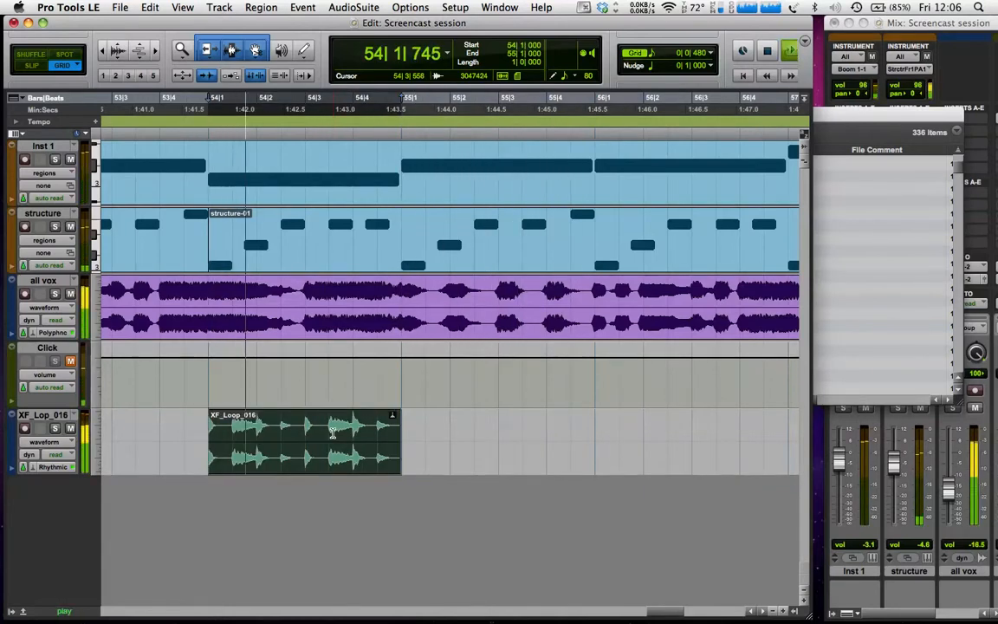
- Stop playback and duplicate the XF_Loop_016 region three times to fill bars 54 through 57
key("super+bracketleft")
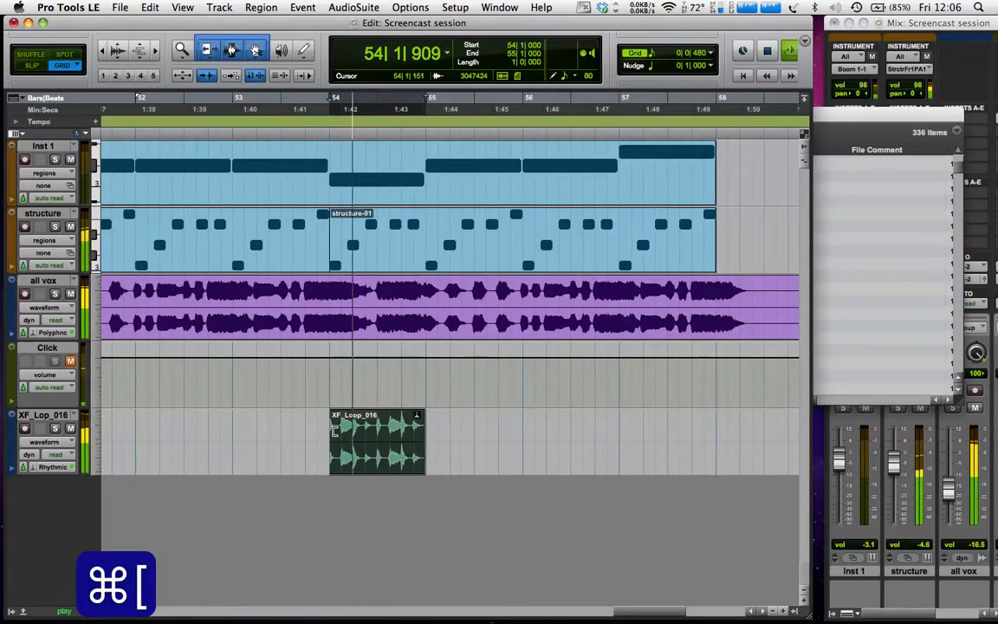
key("super+bracketleft")
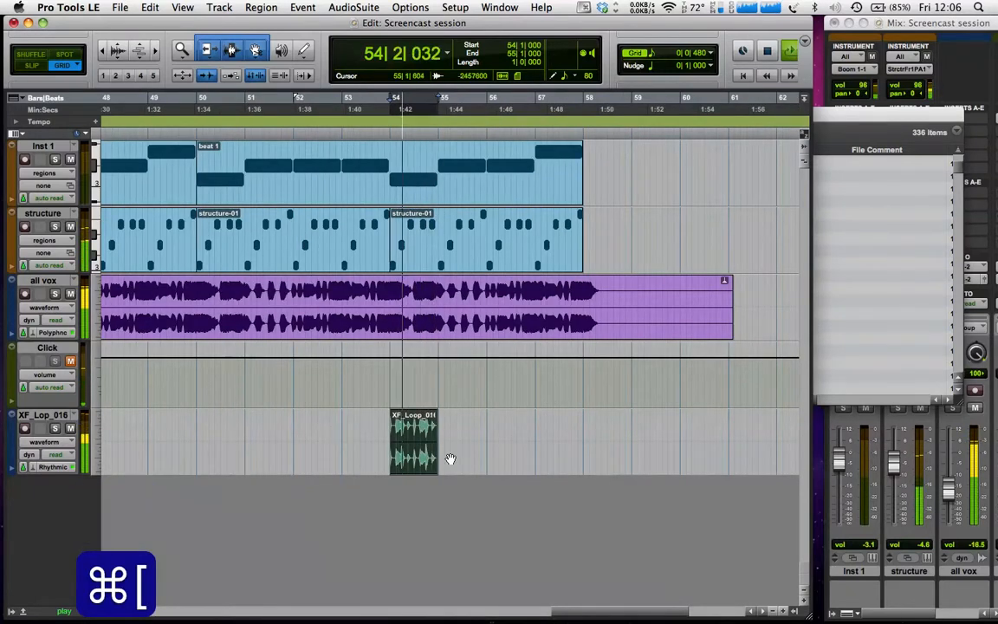
key("space")
key("super+d")
key("super+d")
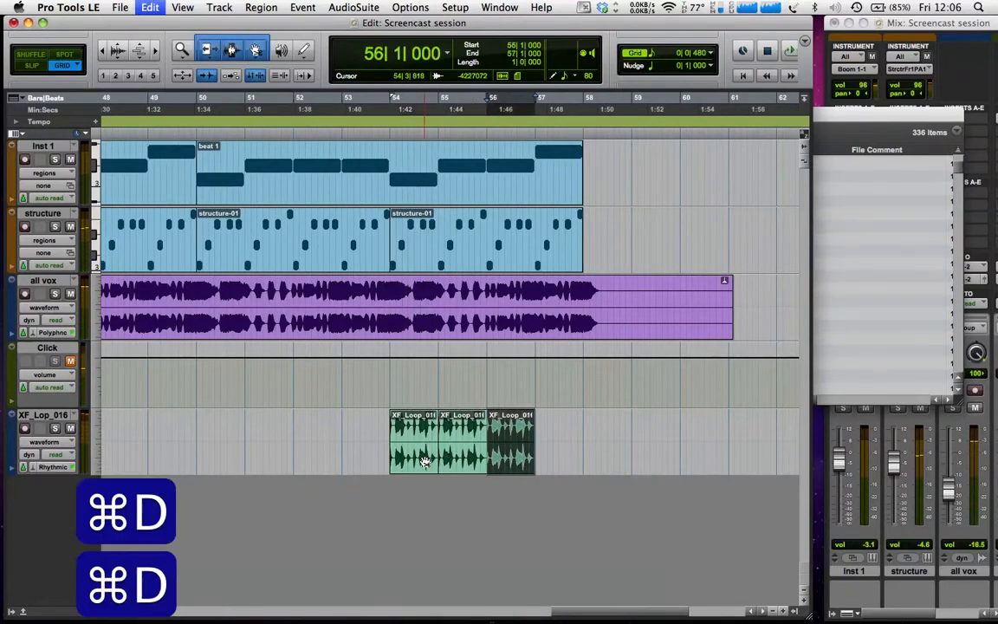
key("super+d")
- Play from 52|4|480 and lower the loop track's volume fader to -9.5 dB, stopping after the last loop
left_click(336, 429)
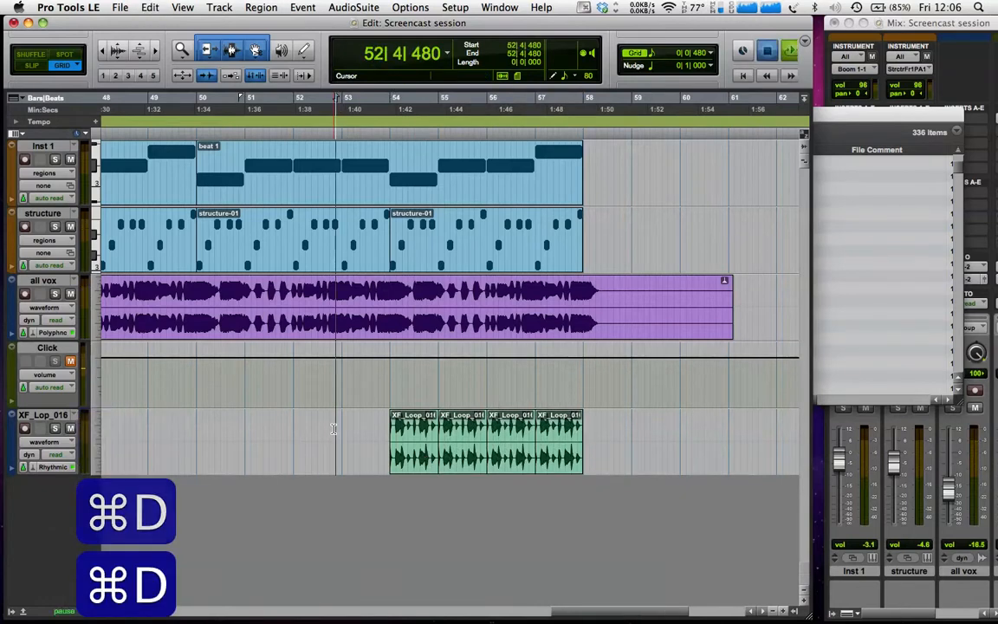
key("space")
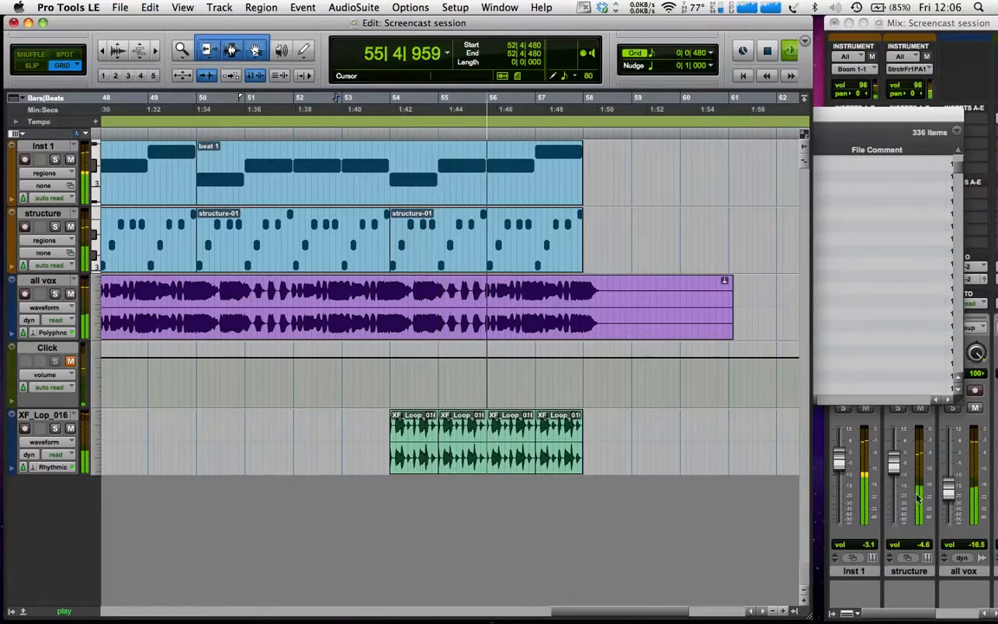
scroll(919, 459, "right", 3)
left_click_drag(958, 459, 959, 481)
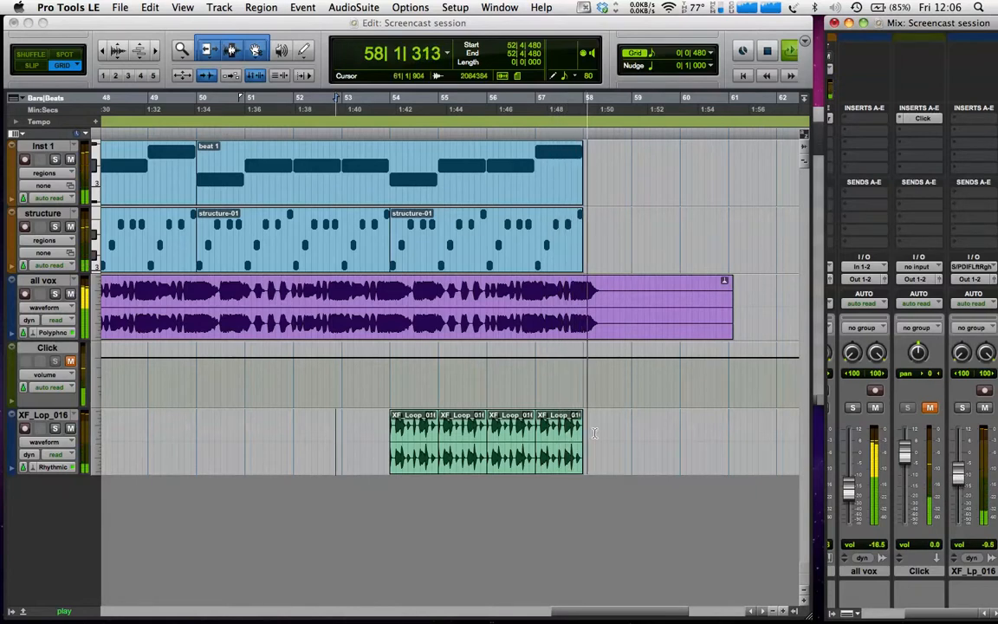
key("space")
- Play the arrangement from 52|3|000 through the end of the loops to check the new balance, and stop
left_click(378, 422)
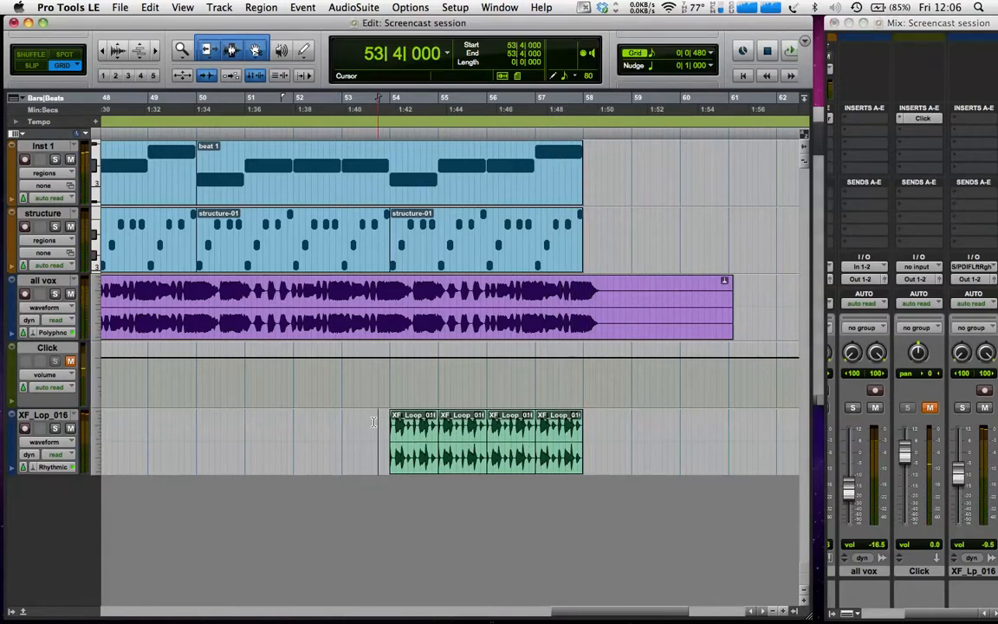
left_click(317, 428)
key("space")
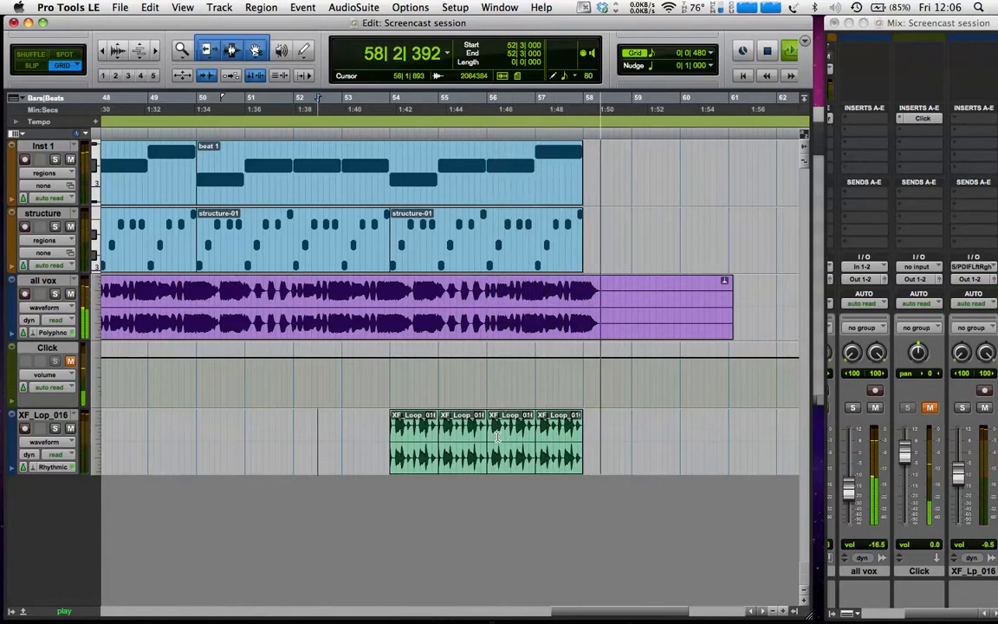
key("space")
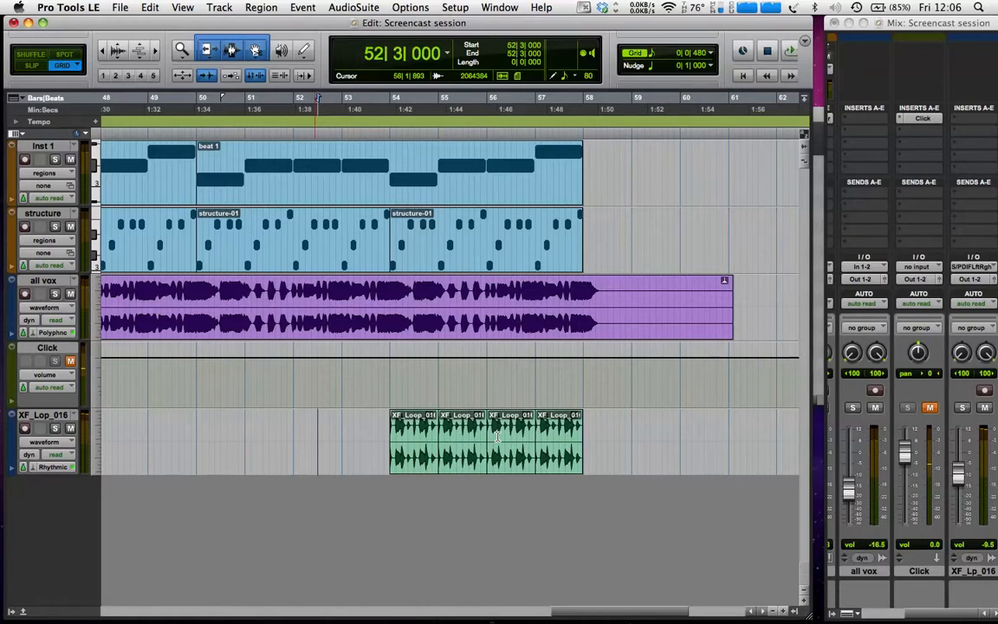